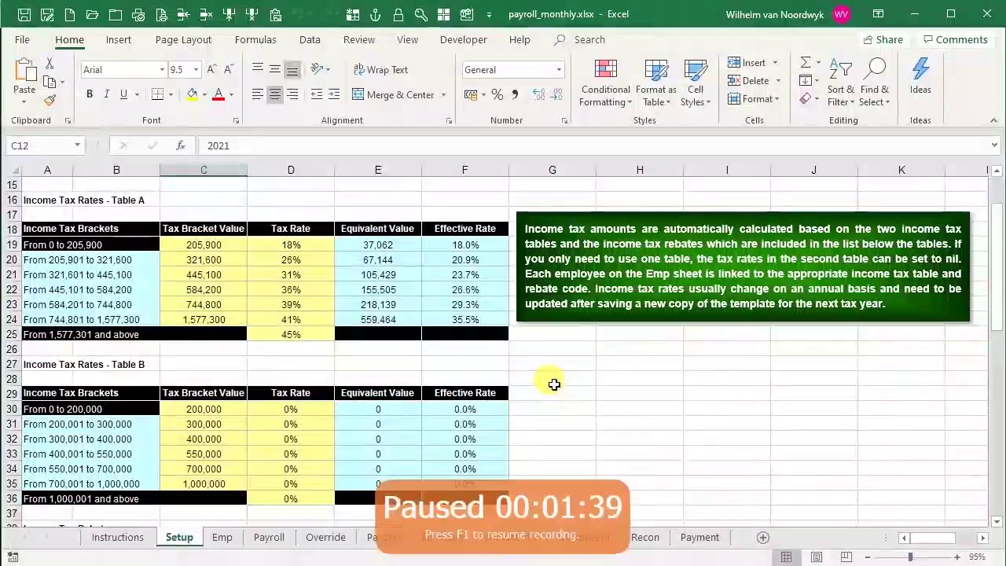
Examine the Setup sheet's income tax, rebate, medical tax credit, earnings, company contribution, fringe benefit and department lists
scroll(554, 384, "down", 3)
scroll(554, 384, "down", 3)
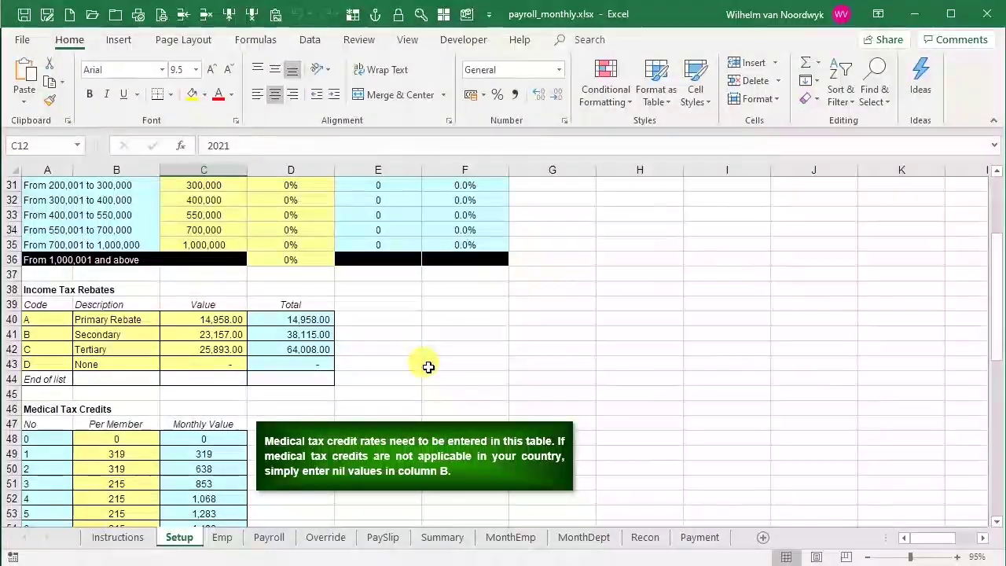
scroll(445, 307, "down", 4)
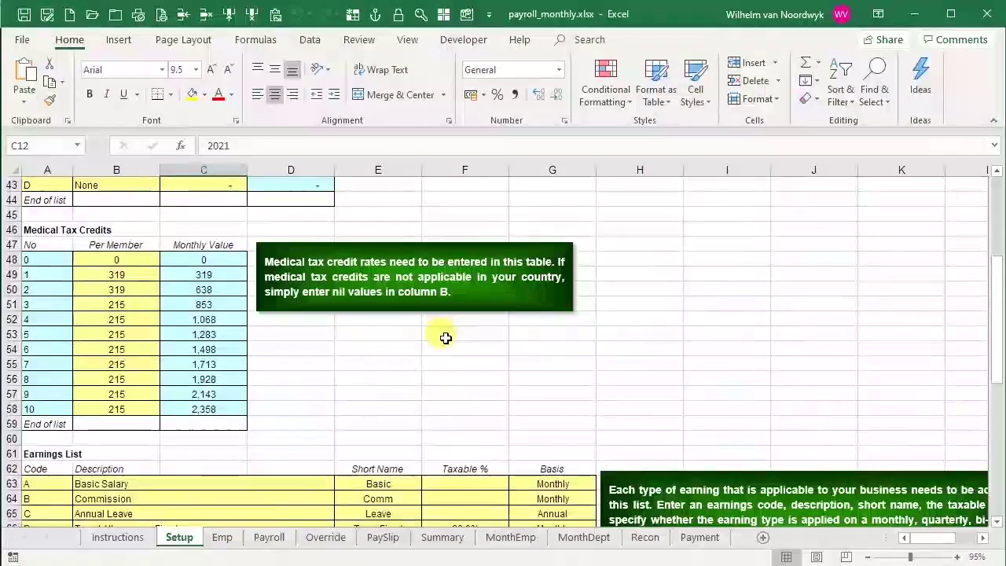
scroll(445, 338, "down", 1)
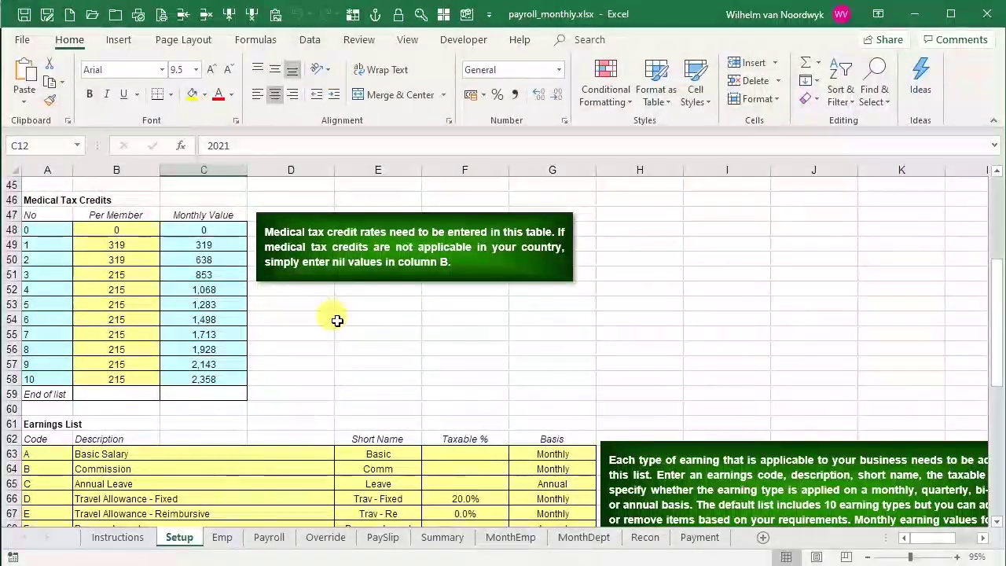
scroll(336, 320, "down", 5)
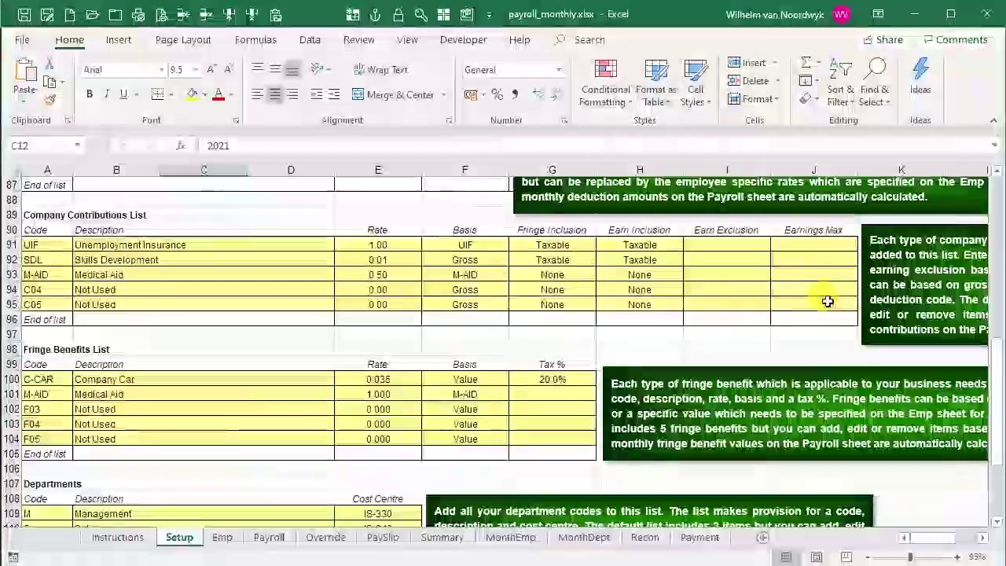
scroll(398, 271, "down", 3)
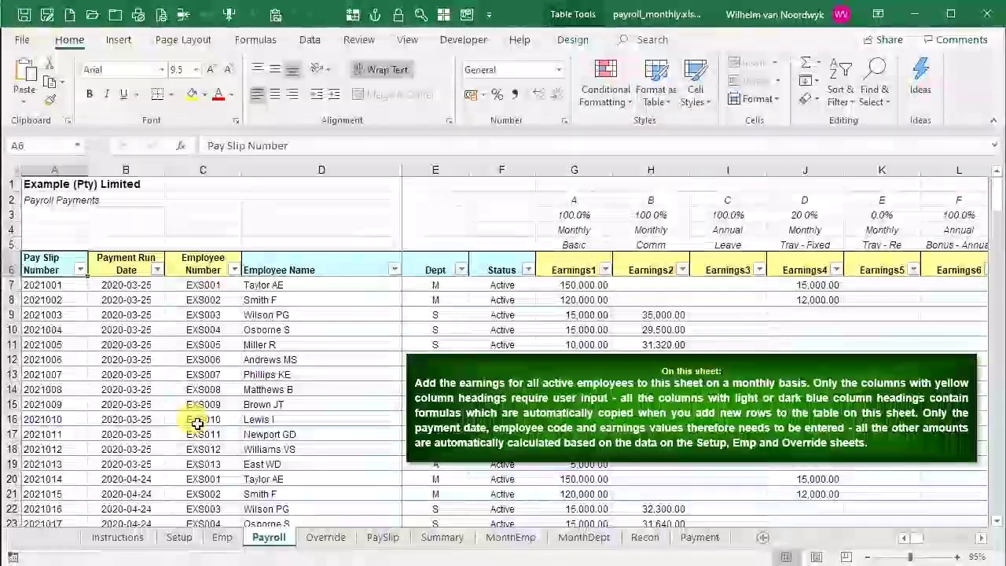
Examine the Payroll sheet's columns from the earnings inputs through to the calculated monthly equivalent and deduction columns
mouse_move(912, 544)
left_mouse_down()
mouse_move(935, 545)
mouse_move(921, 546)
left_mouse_up()
left_click(982, 538)
left_click(982, 541)
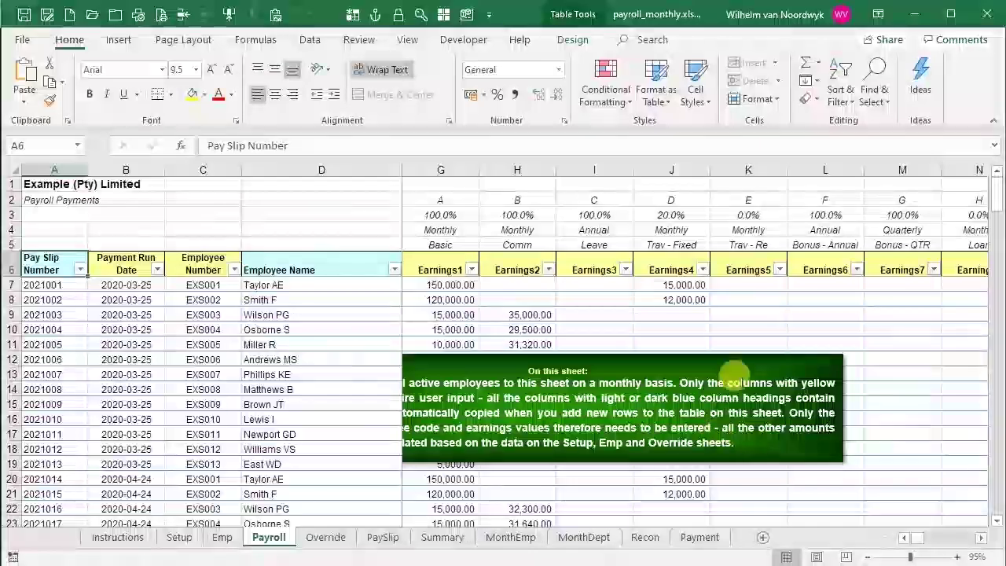
left_click_drag(917, 539, 934, 544)
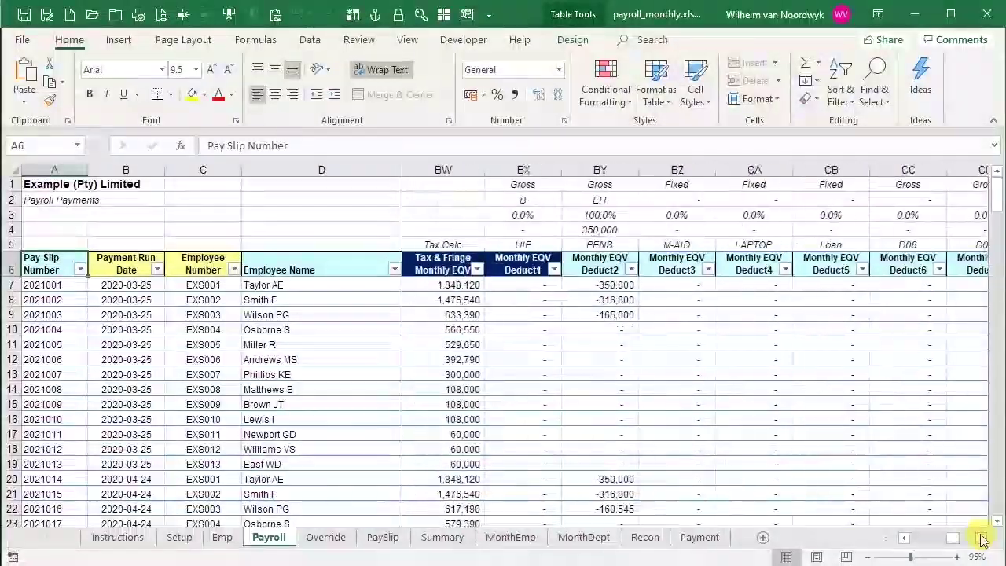
left_click(982, 540)
left_click(982, 539)
left_click(982, 539)
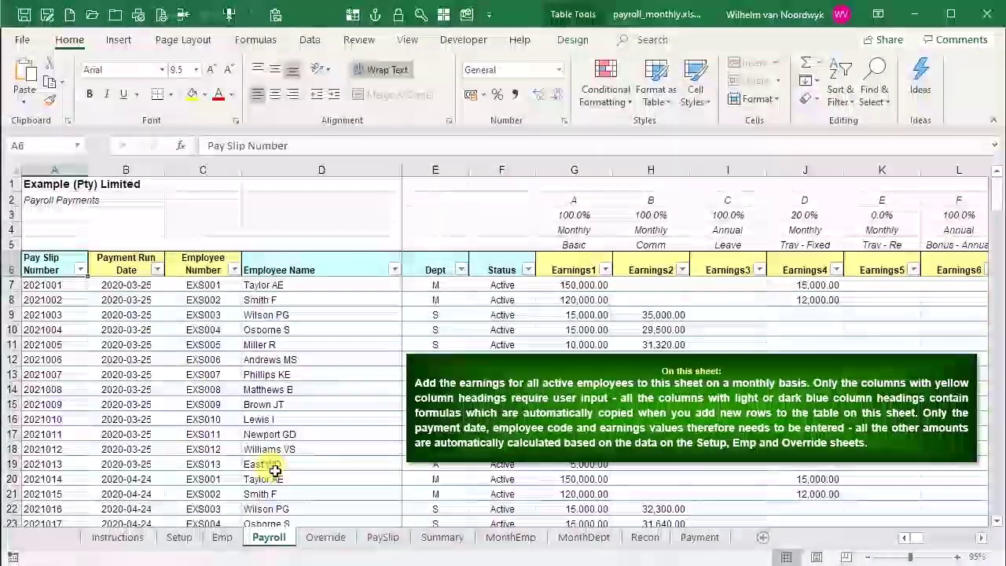
Inspect the 2020-07-01 entry on the Override sheet, and view the PaySlip sheet alongside the Payroll sheet
left_click(326, 538)
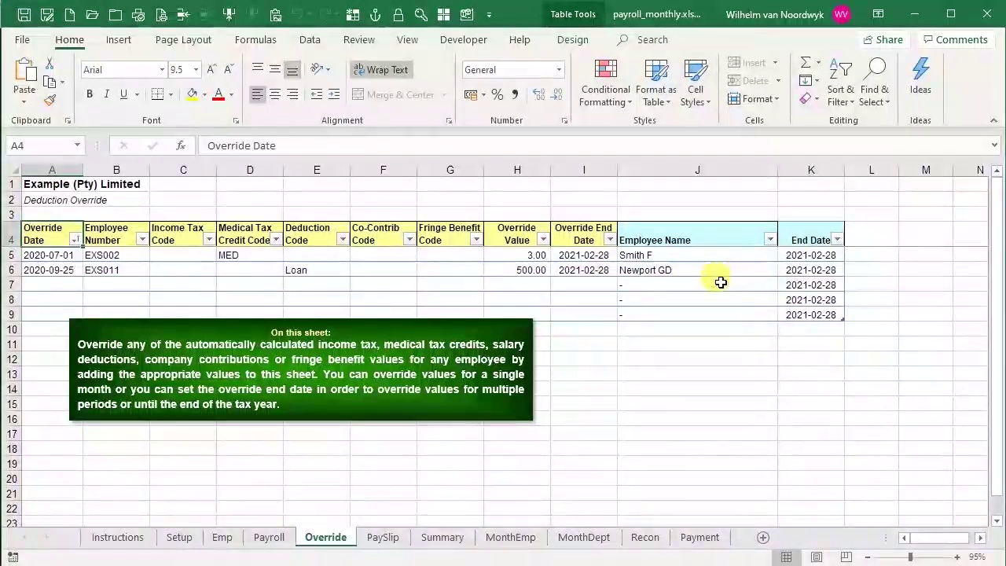
left_click(52, 255)
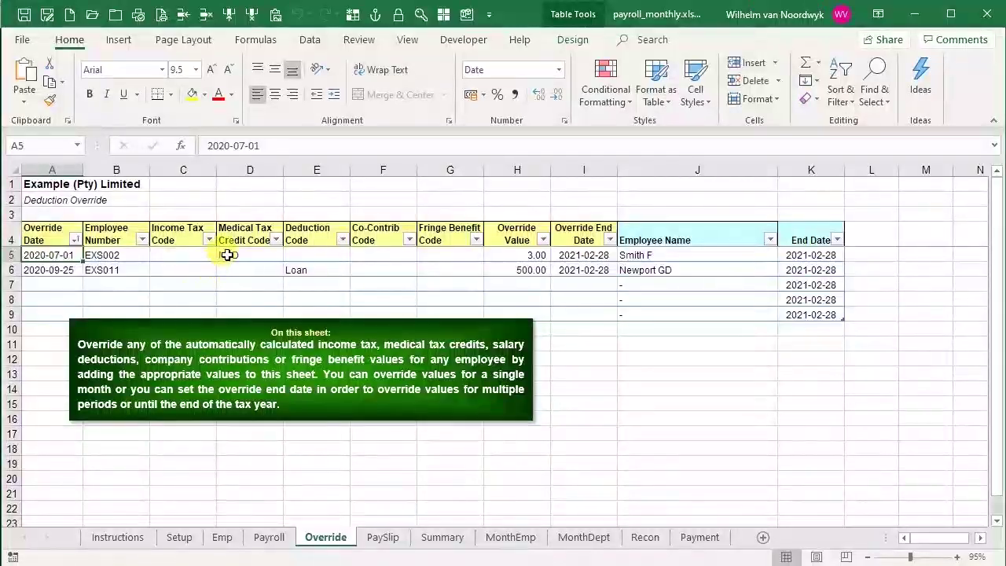
left_click(383, 537)
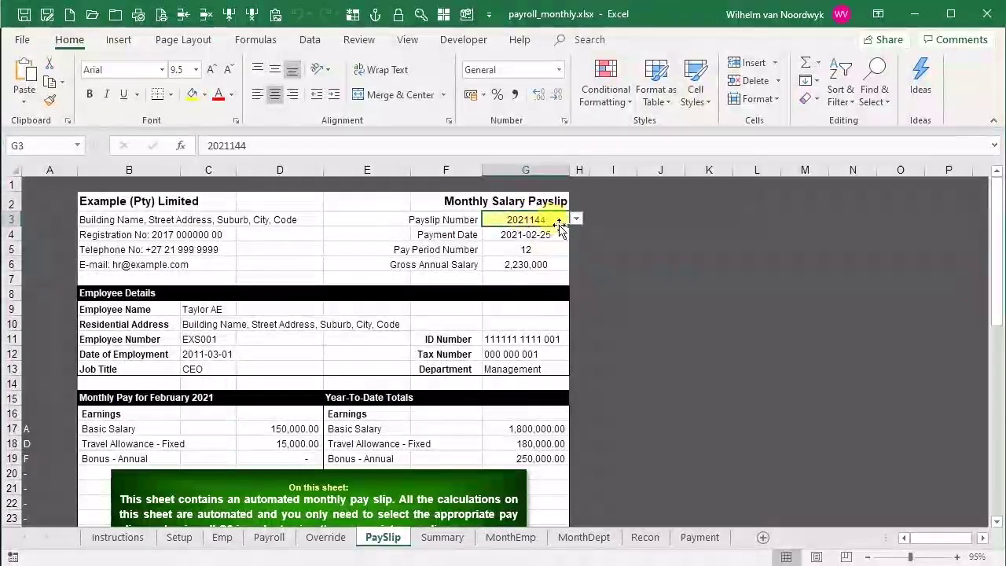
left_click(269, 537)
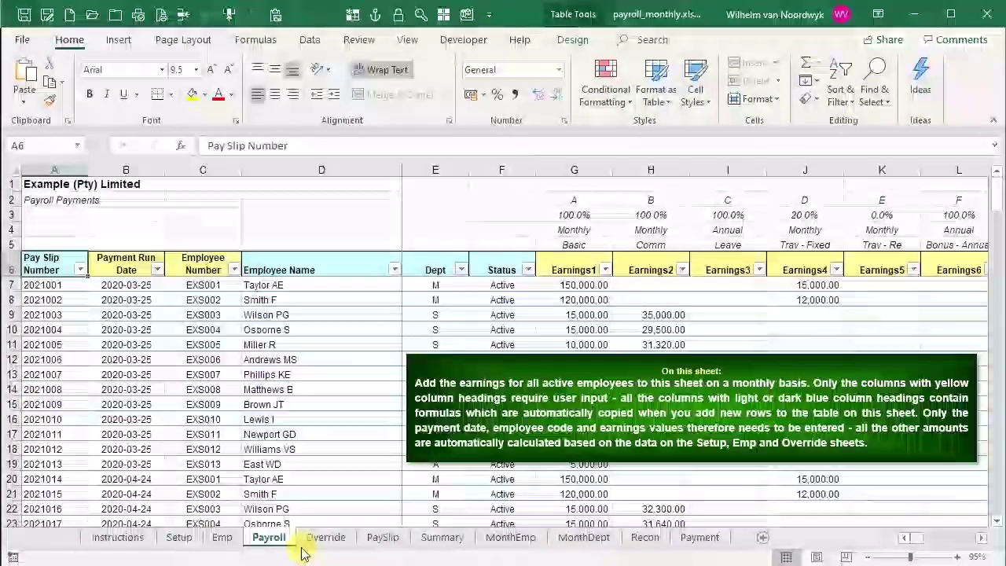
left_click(385, 539)
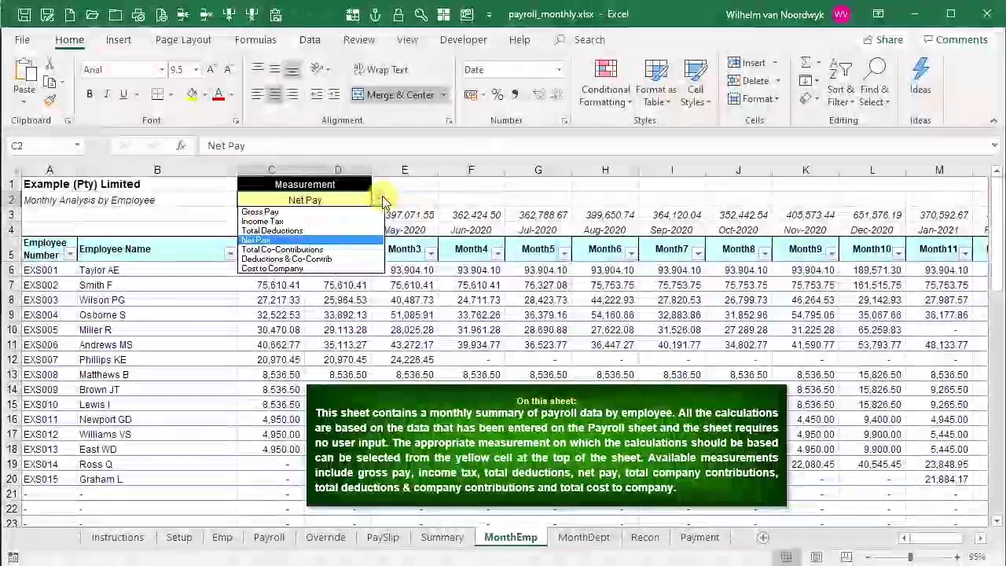
Review the measurement options on the MonthEmp and MonthDept sheets, keeping the current selections
left_click(383, 203)
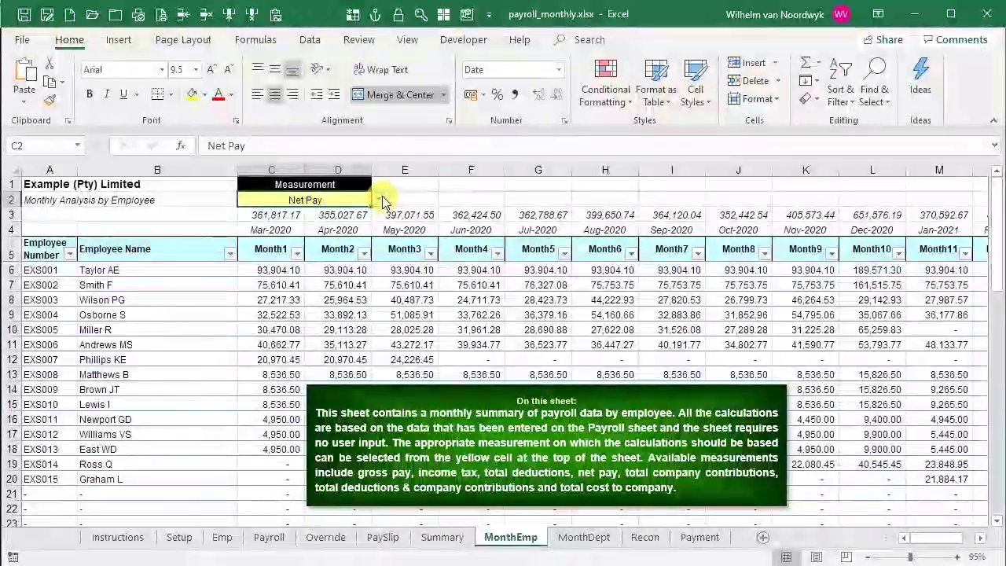
left_click(563, 539)
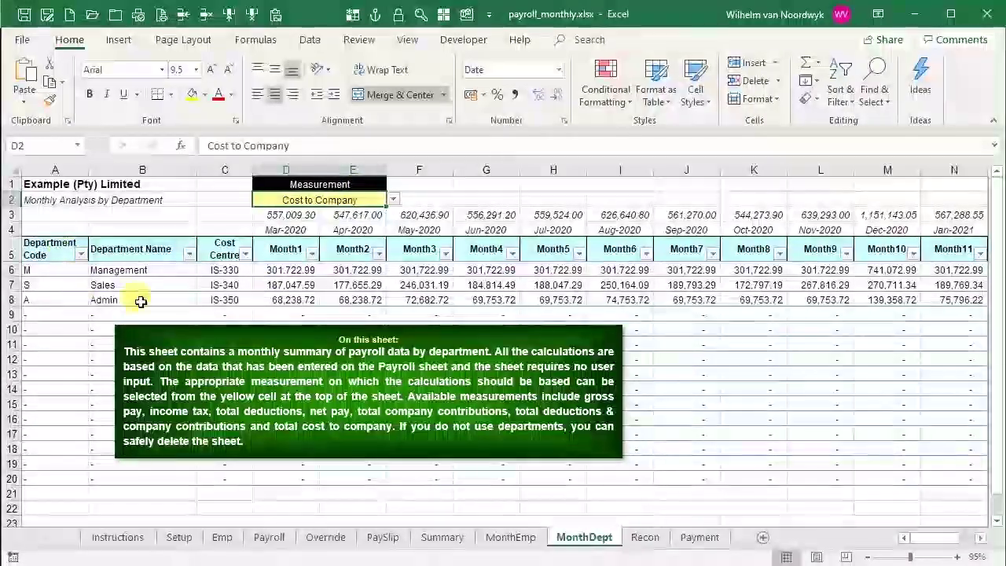
left_click(392, 201)
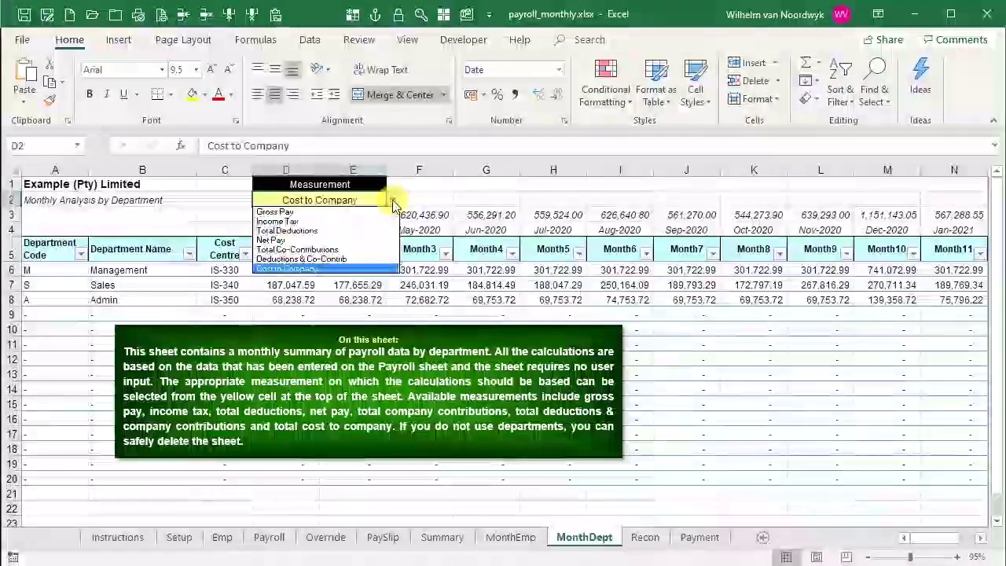
left_click(392, 200)
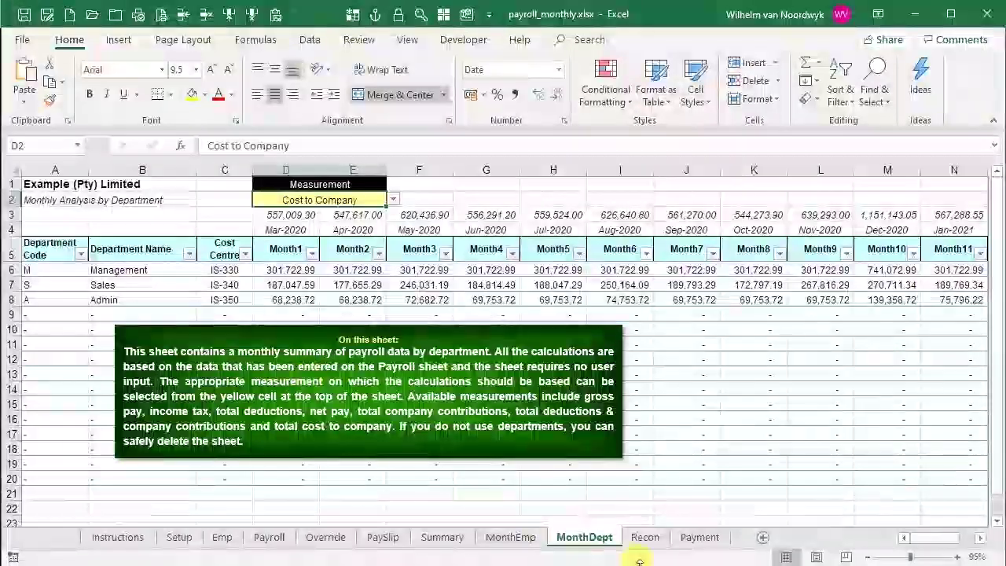
View the payroll reconciliation on the Recon sheet and examine the payment entries on the Payment sheet
left_click(646, 541)
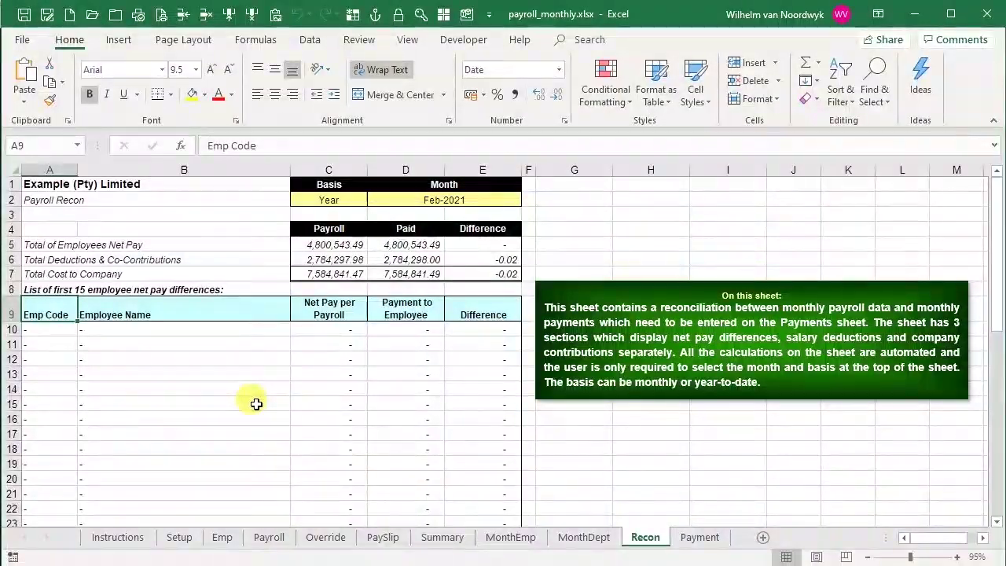
left_click(701, 538)
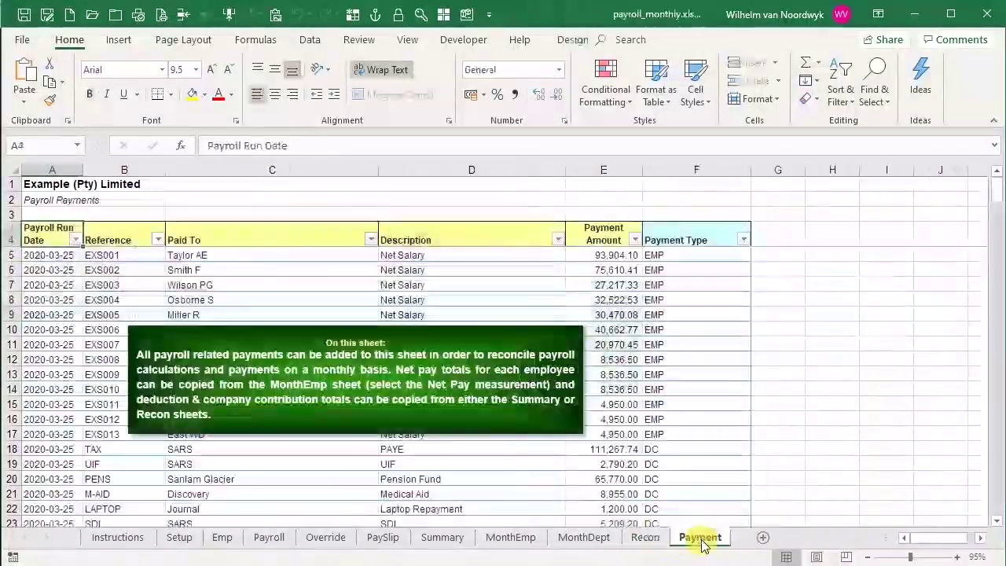
scroll(68, 449, "down", 1)
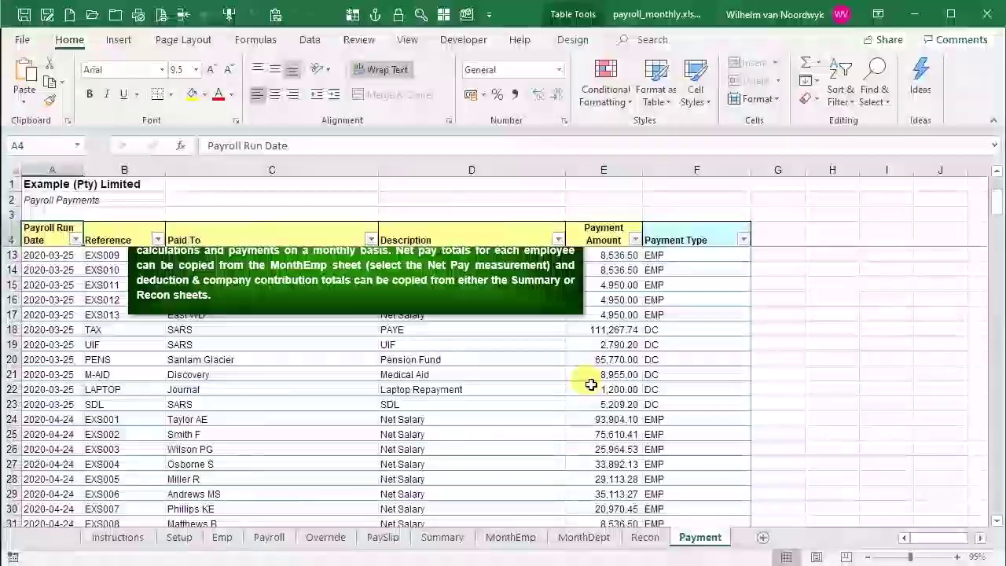
scroll(589, 320, "up", 3)
Review the Basis and Month options on the Recon sheet, and return to the Instructions sheet
left_click(645, 538)
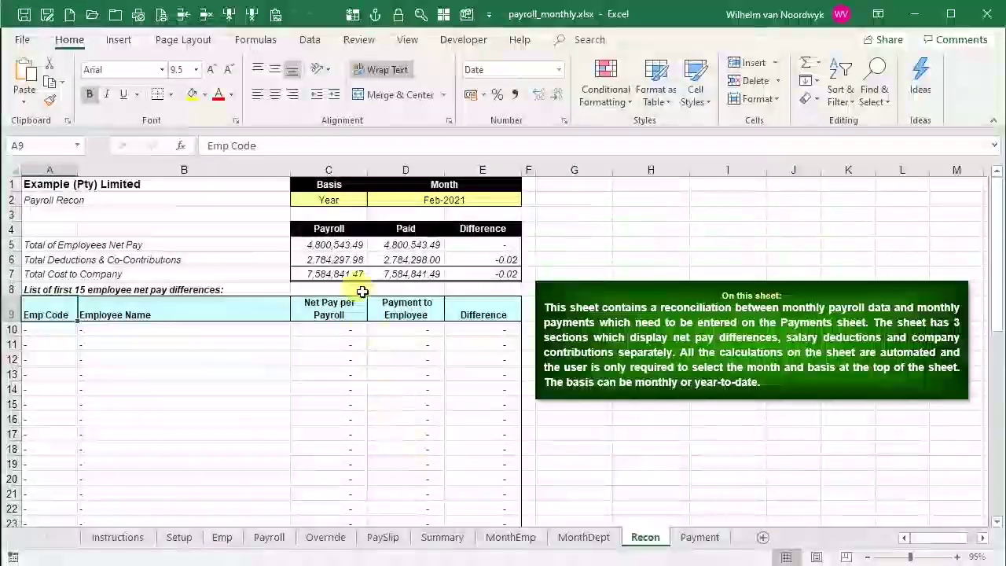
left_click(338, 199)
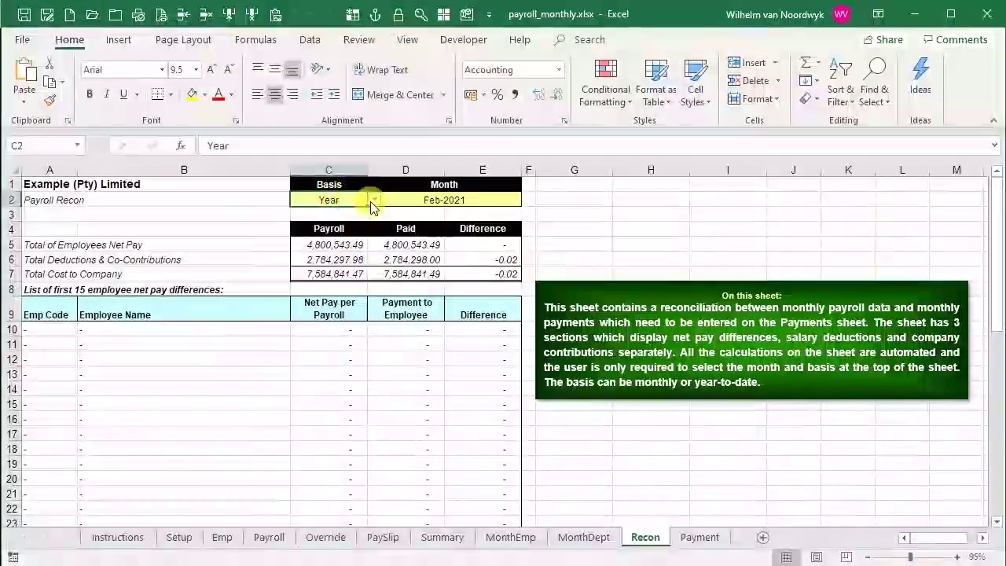
left_click(375, 199)
left_click(375, 199)
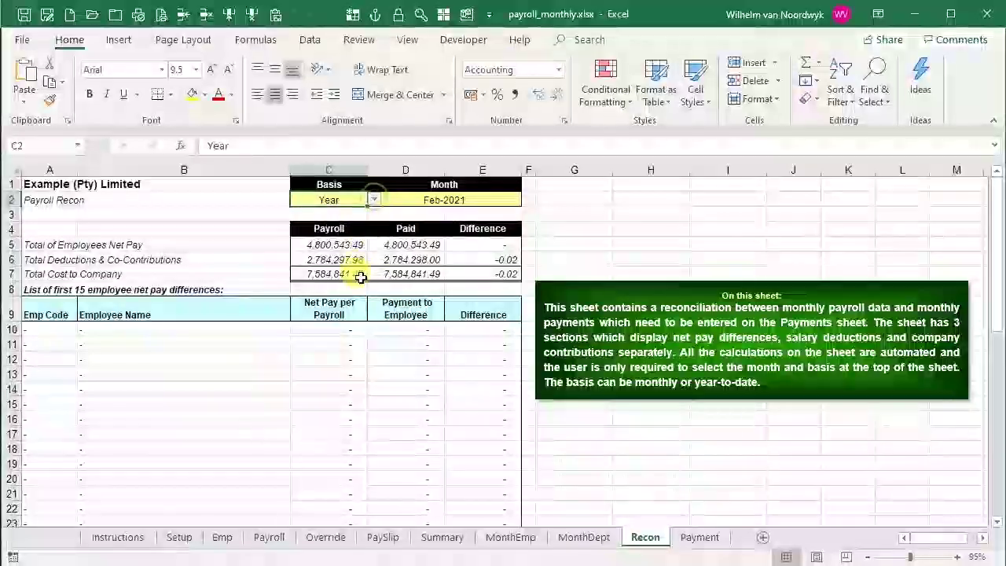
left_click(443, 200)
left_click(530, 200)
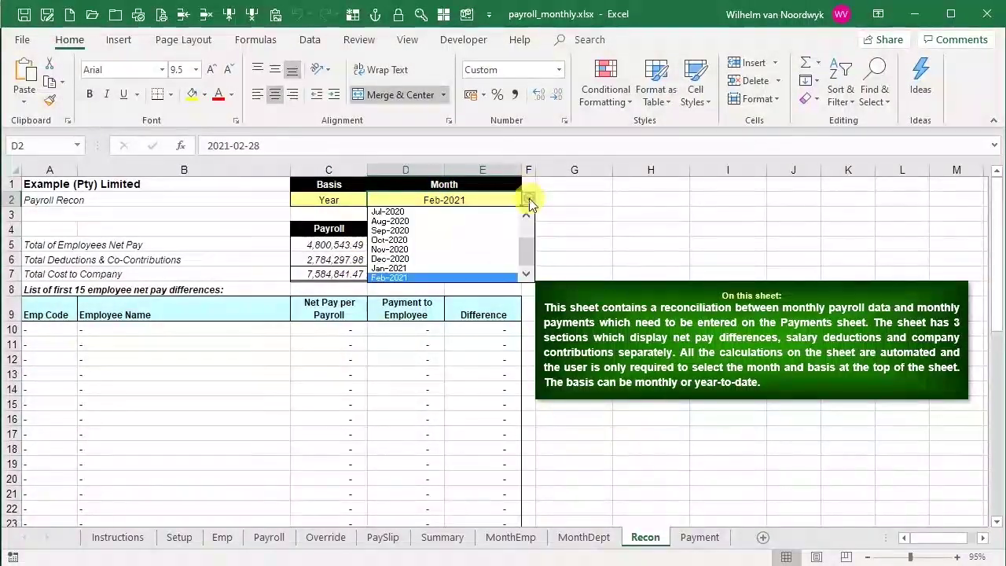
left_click(529, 200)
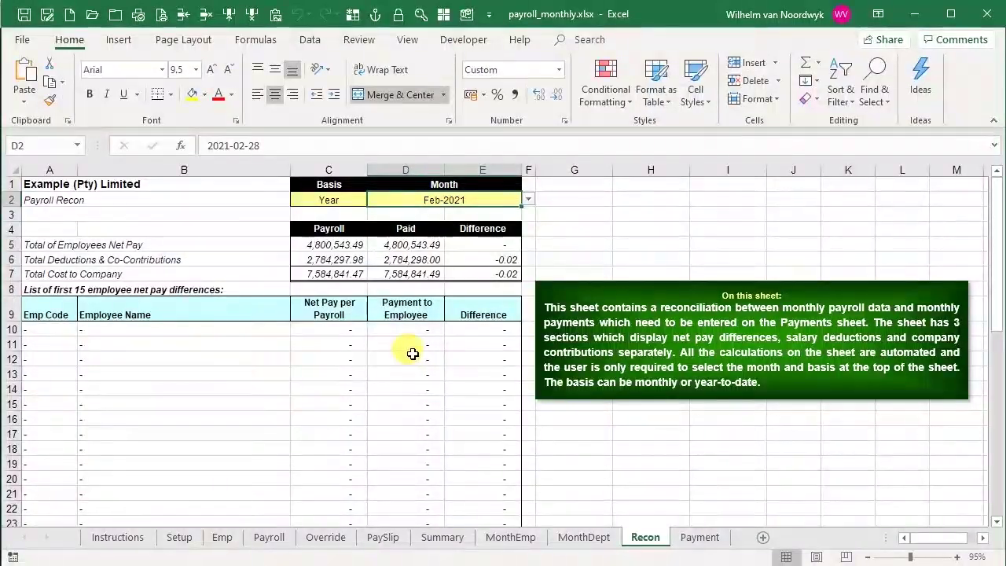
left_click(120, 537)
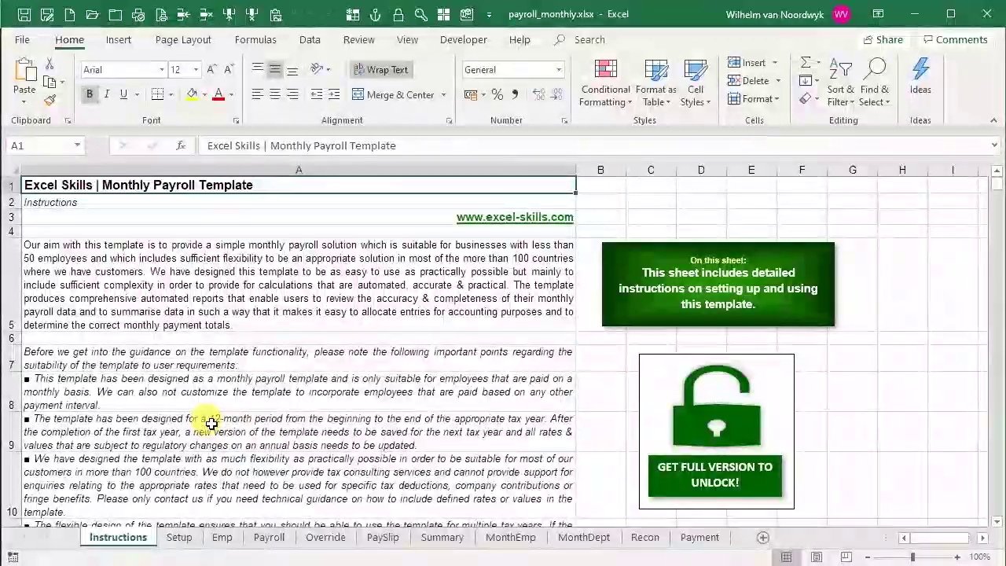